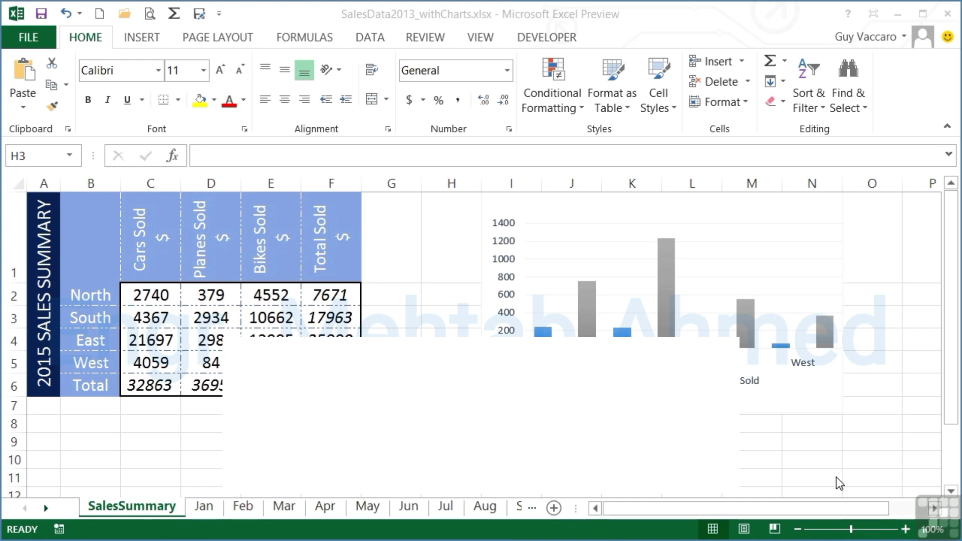
- Open the chart type settings for the column chart on the SalesSummary sheet, and move the dialog clear of the screen edge
left_click(500, 397)
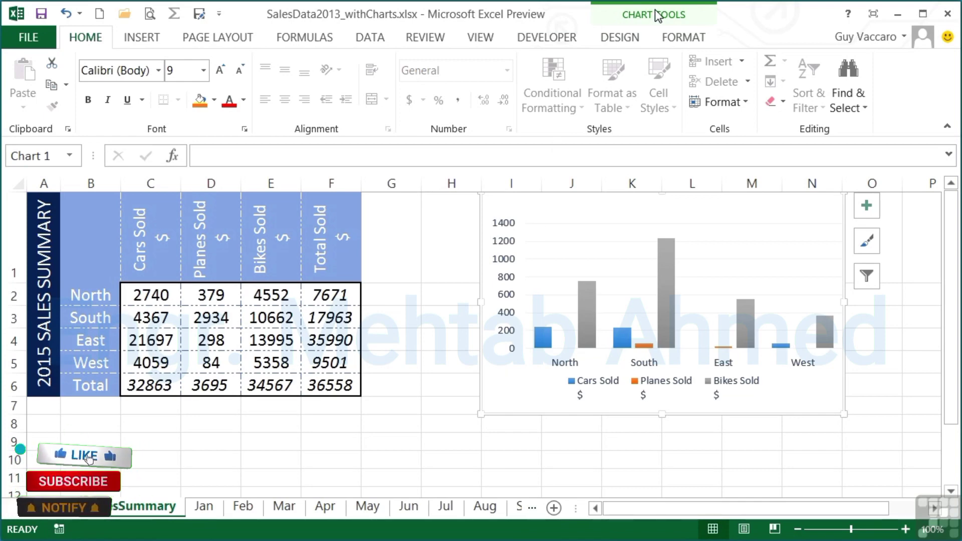
left_click(645, 34)
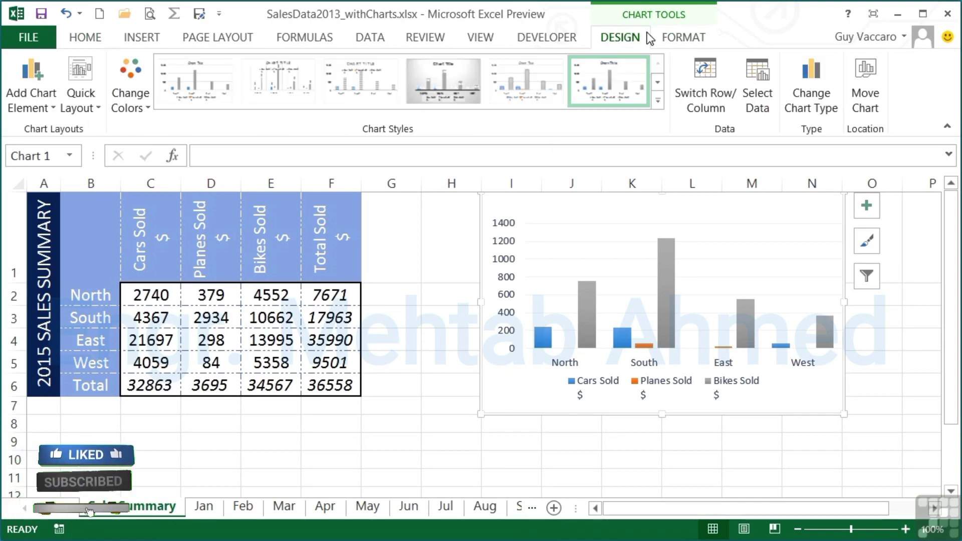
left_click(810, 95)
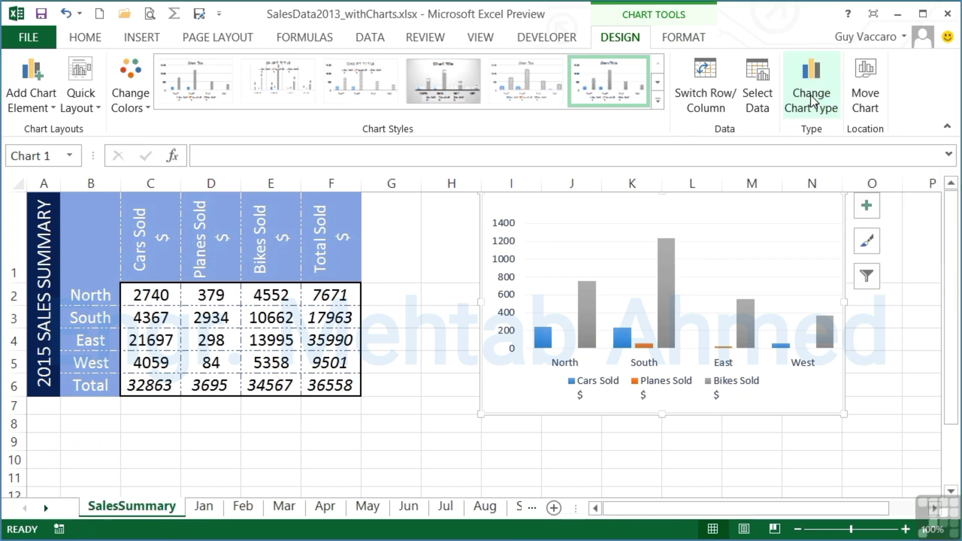
left_click_drag(735, 25, 598, 18)
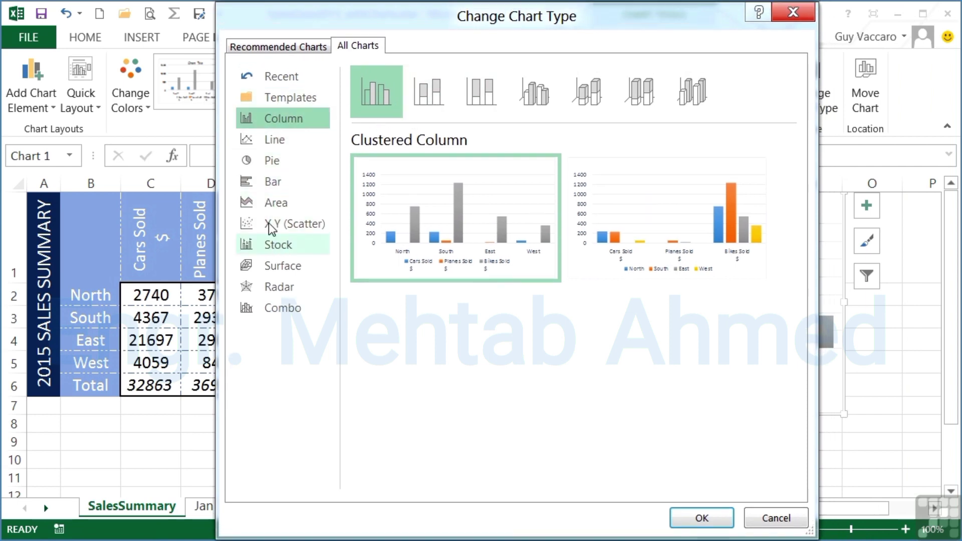
- Browse the chart categories from Line, Pie, Bar and Area through Scatter, Stock, Surface and Radar to Combo
left_click(275, 138)
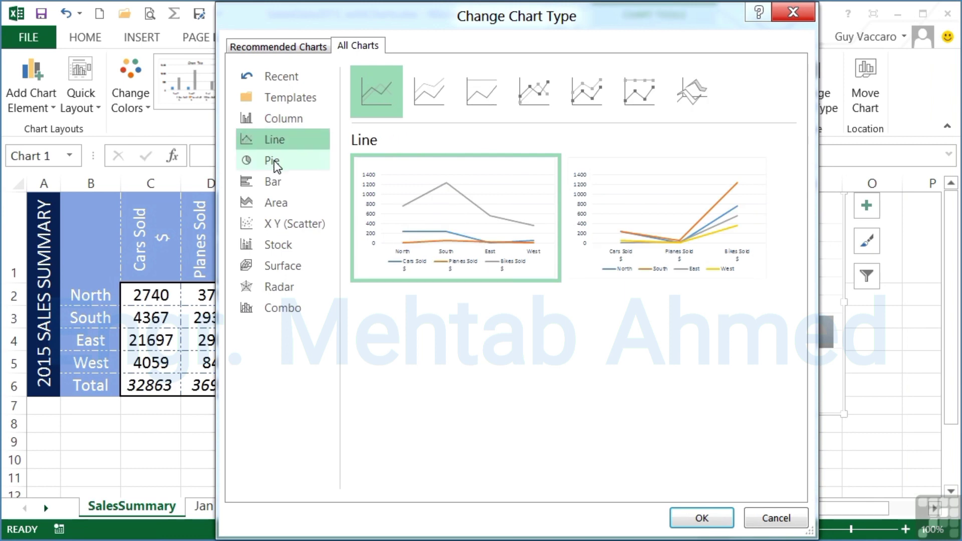
left_click(274, 162)
left_click(272, 180)
left_click(275, 202)
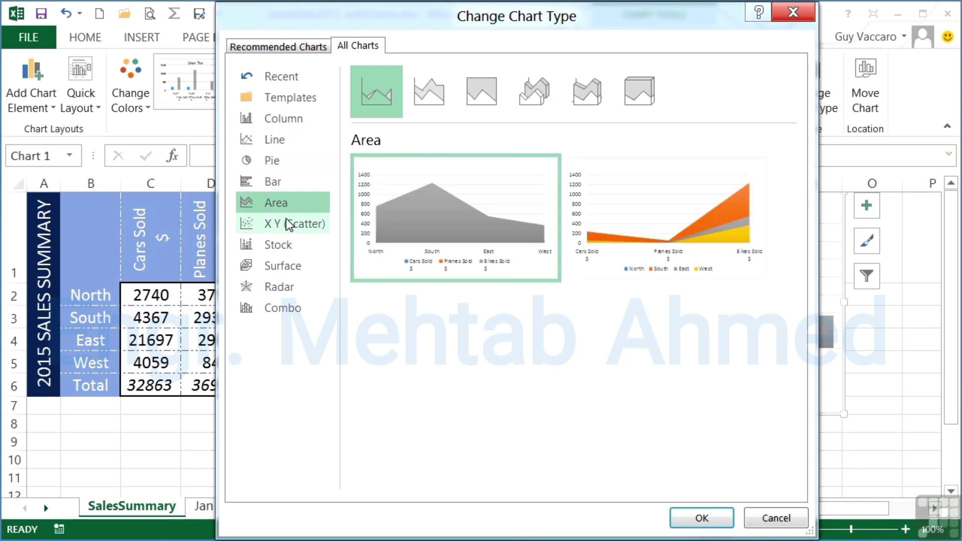
left_click(287, 220)
left_click(292, 242)
left_click(297, 266)
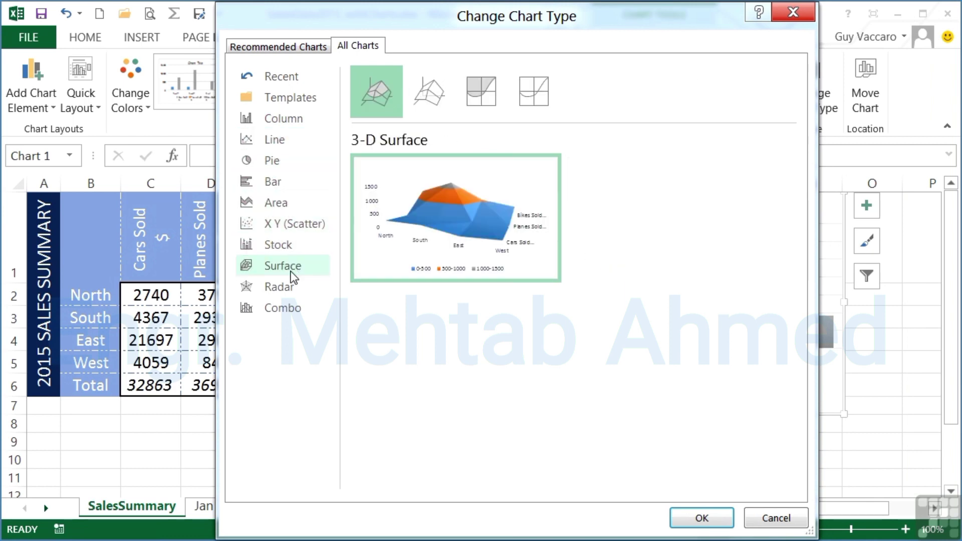
left_click(283, 287)
left_click(289, 311)
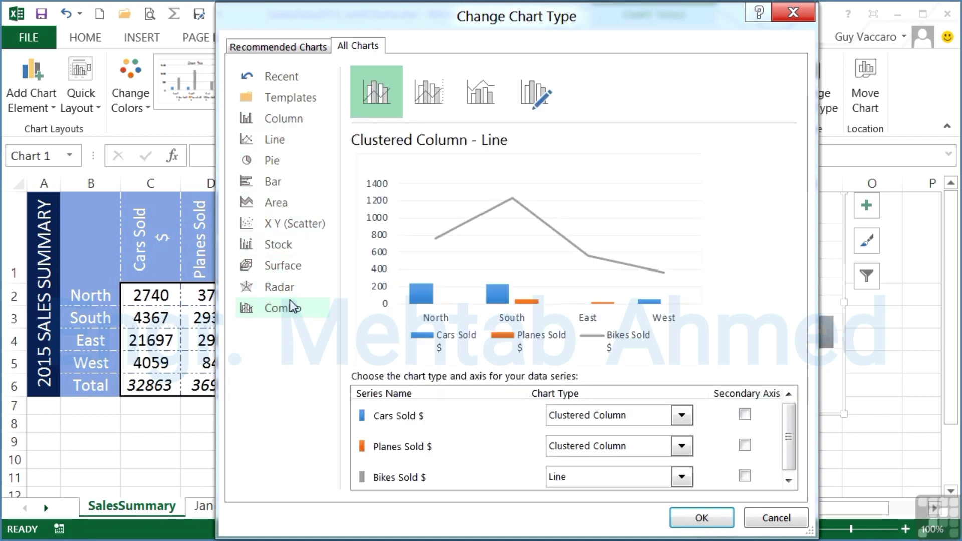
- Preview the Column subtypes on the sales data, from Stacked and 100% Stacked to the 3-D variants, ending with 3-D Column
left_click(270, 118)
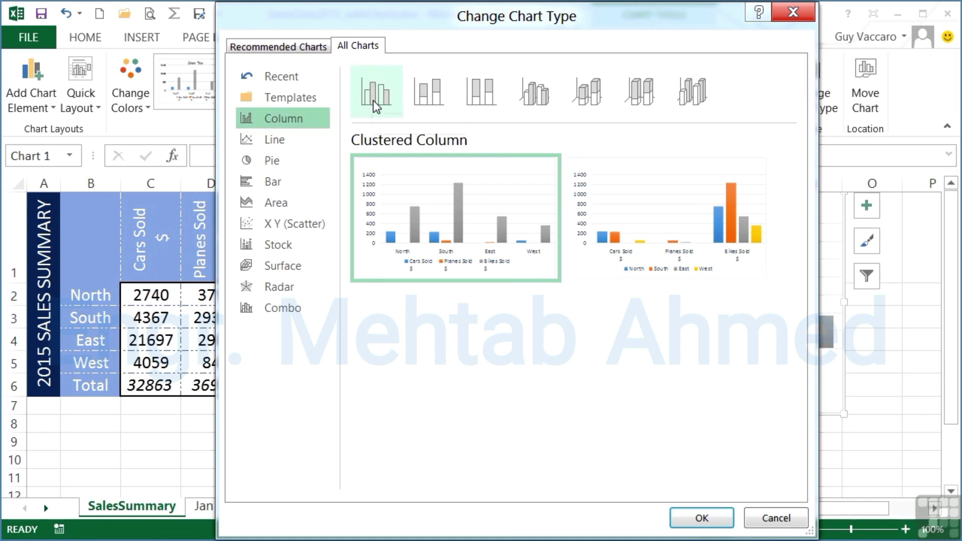
left_click(431, 97)
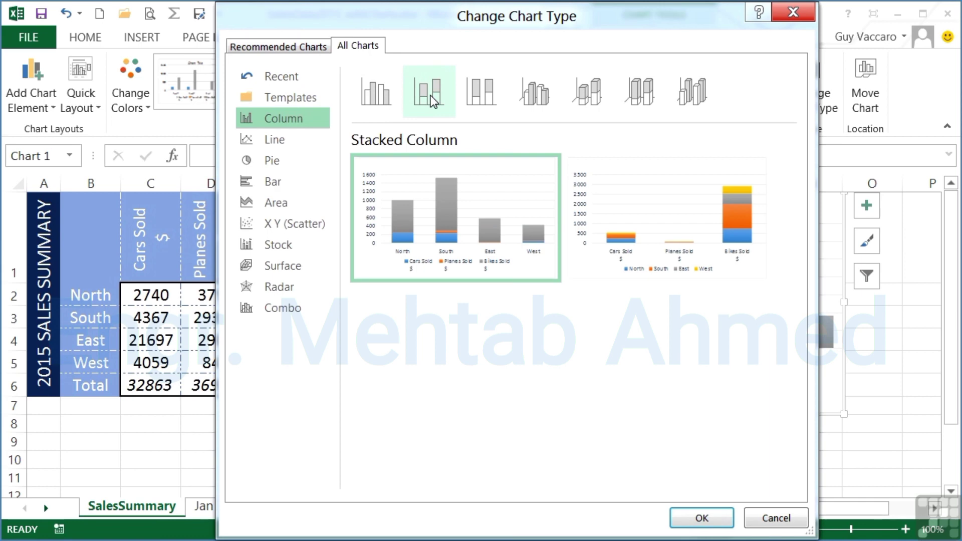
left_click(467, 92)
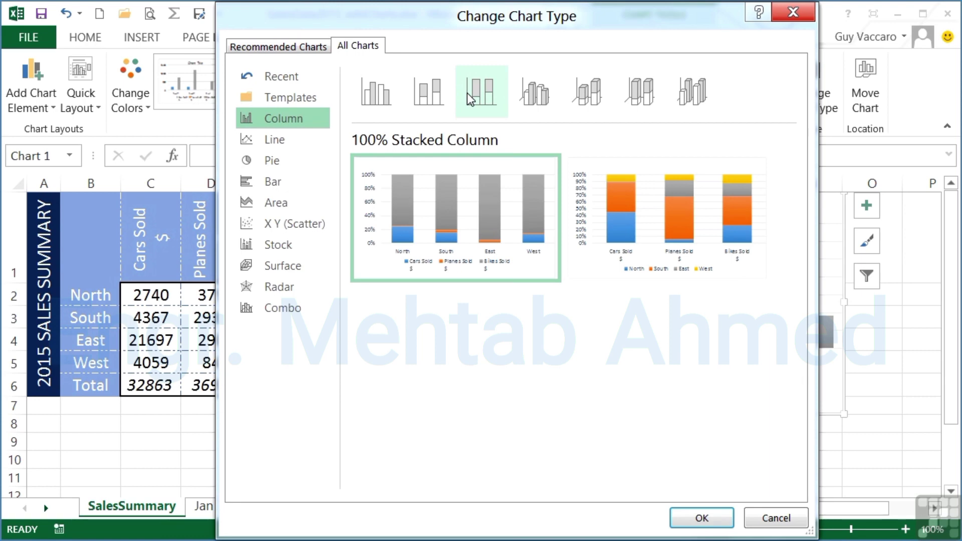
left_click(531, 100)
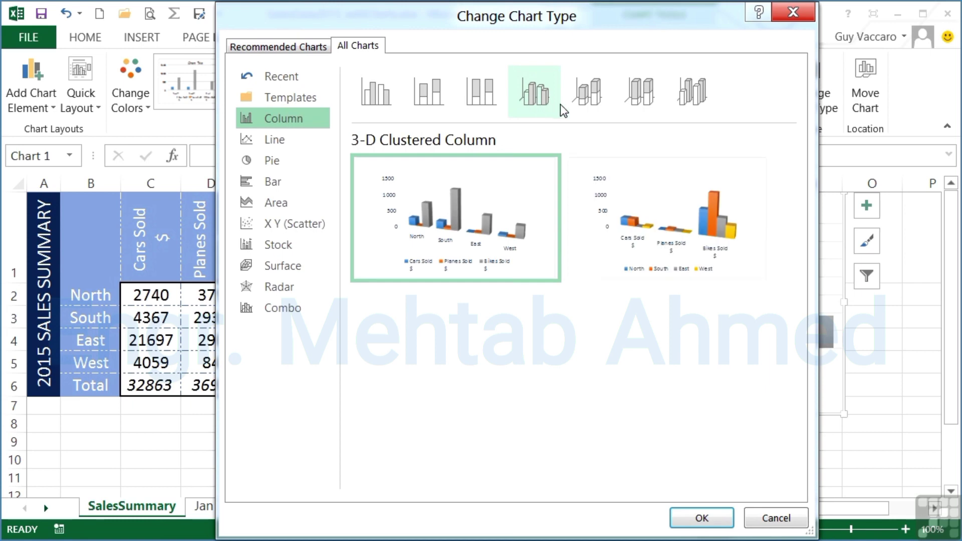
left_click(576, 103)
left_click(634, 96)
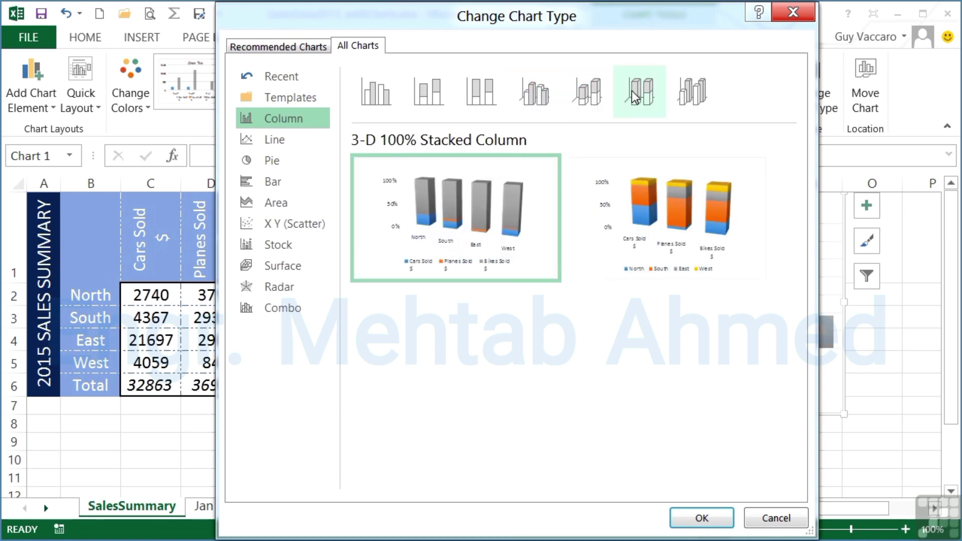
left_click(699, 101)
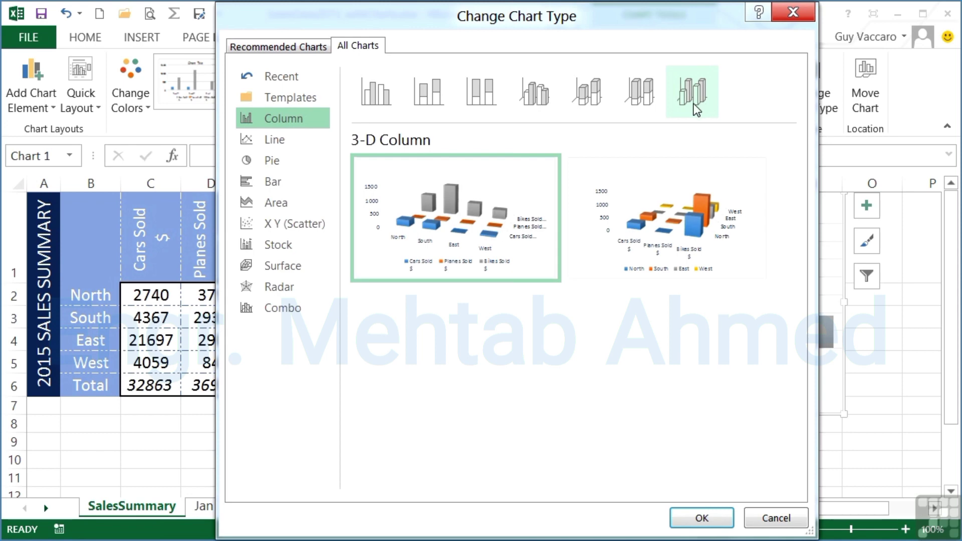
mouse_move(650, 226)
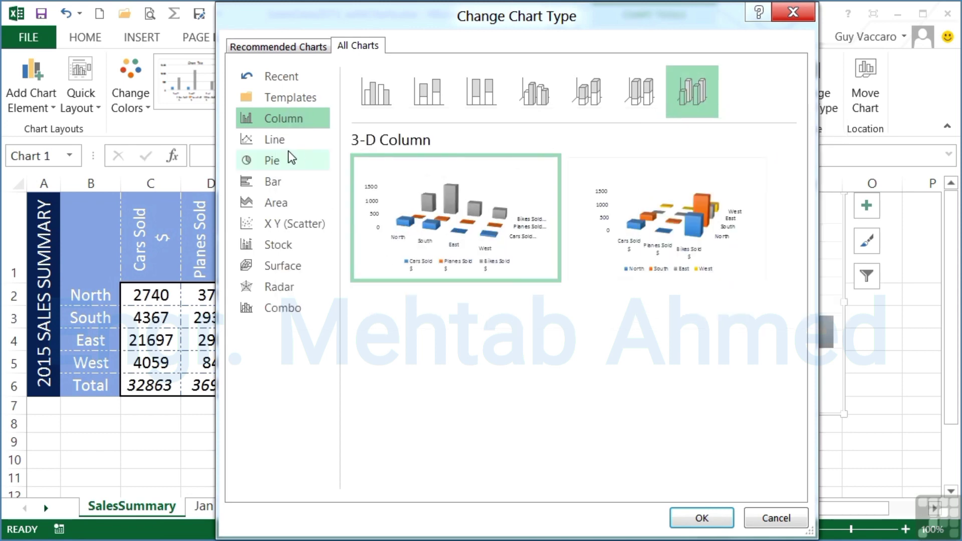
- Preview the Line subtypes on the sales data, including 100% Stacked Line and Line with Markers
left_click(277, 140)
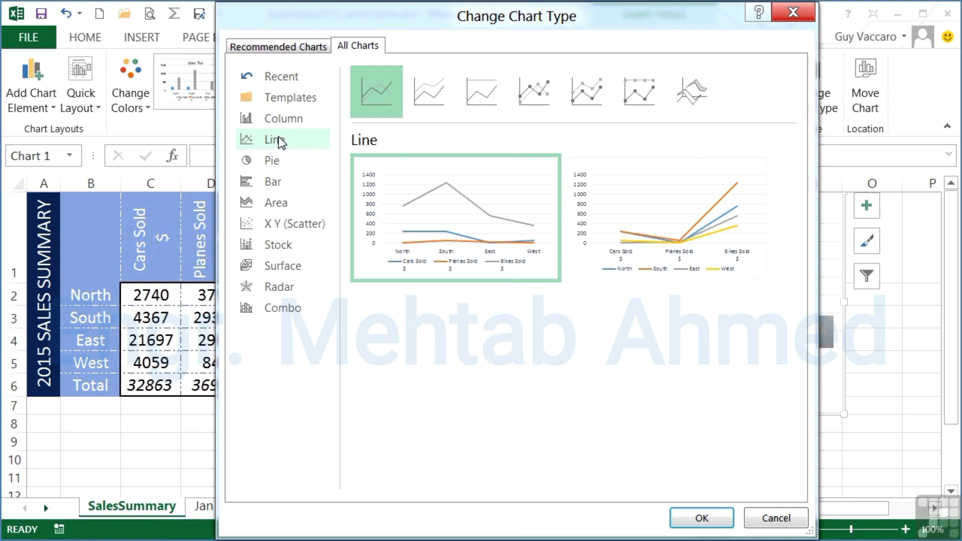
left_click(425, 103)
left_click(480, 105)
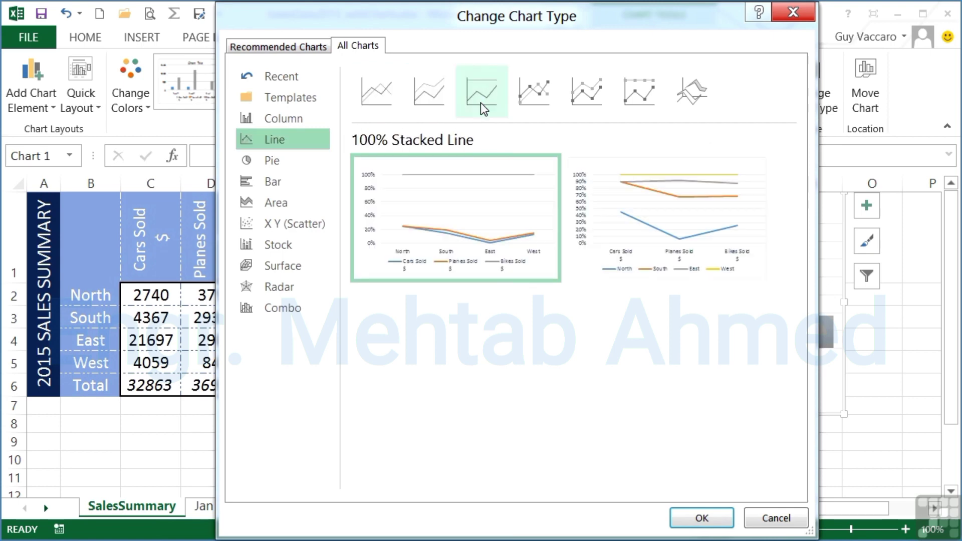
left_click(522, 99)
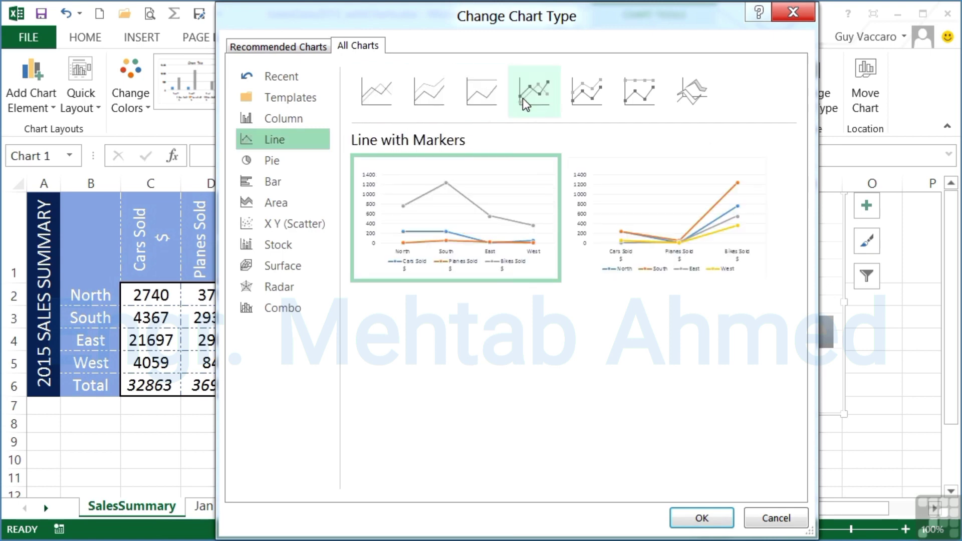
- Preview the Pie subtypes, including 3-D Pie and Bar of Pie, and return to the plain Pie
left_click(312, 159)
left_click(439, 104)
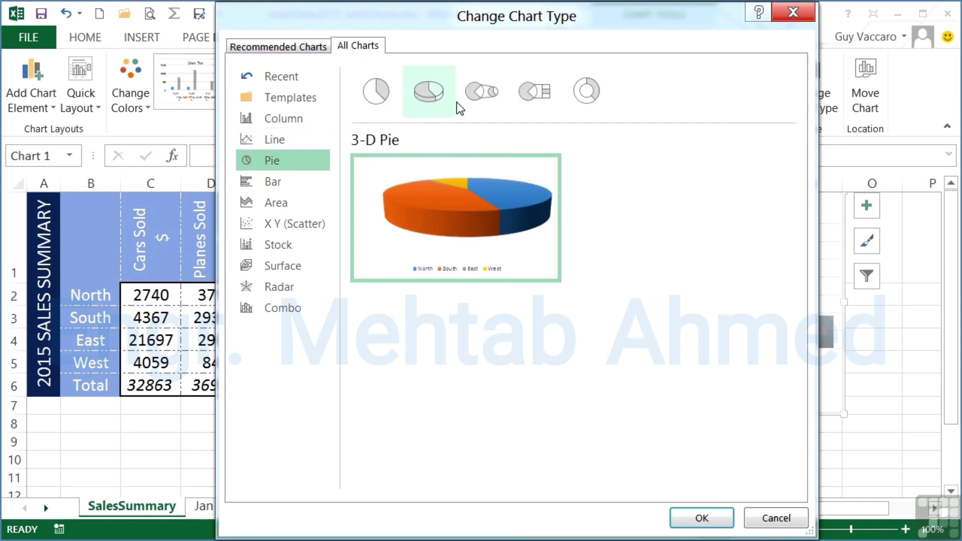
left_click(480, 93)
left_click(527, 92)
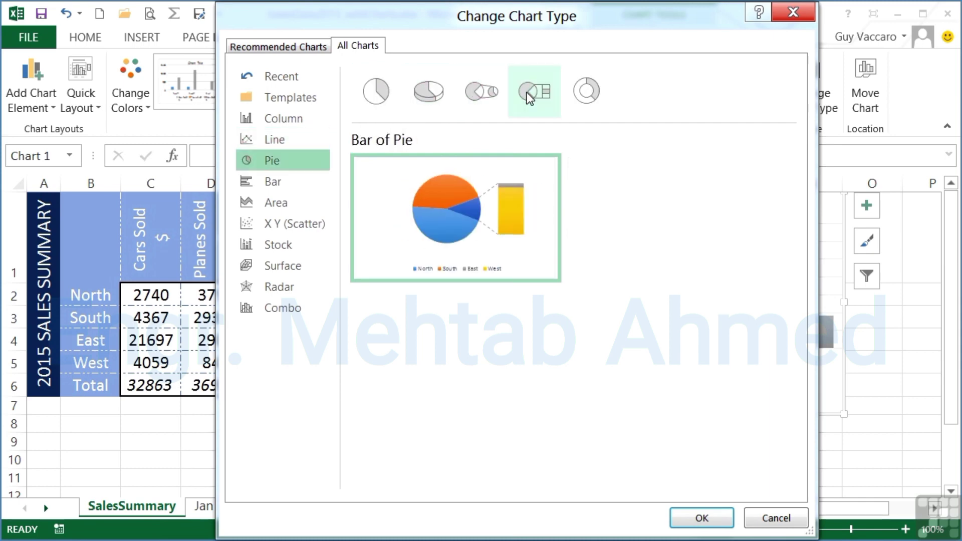
left_click(392, 98)
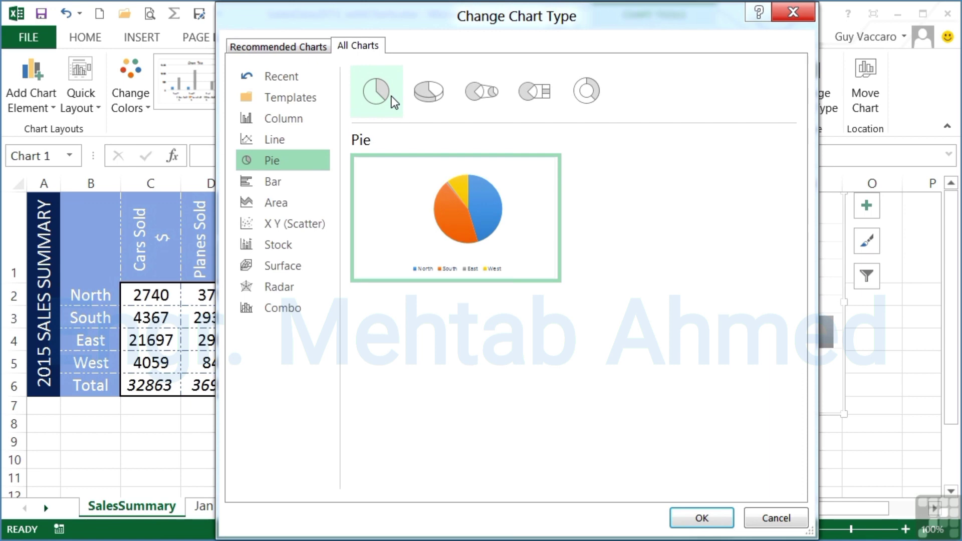
- Preview the Bar and Area chart types, including the stacked and 100% stacked variants of each
left_click(276, 181)
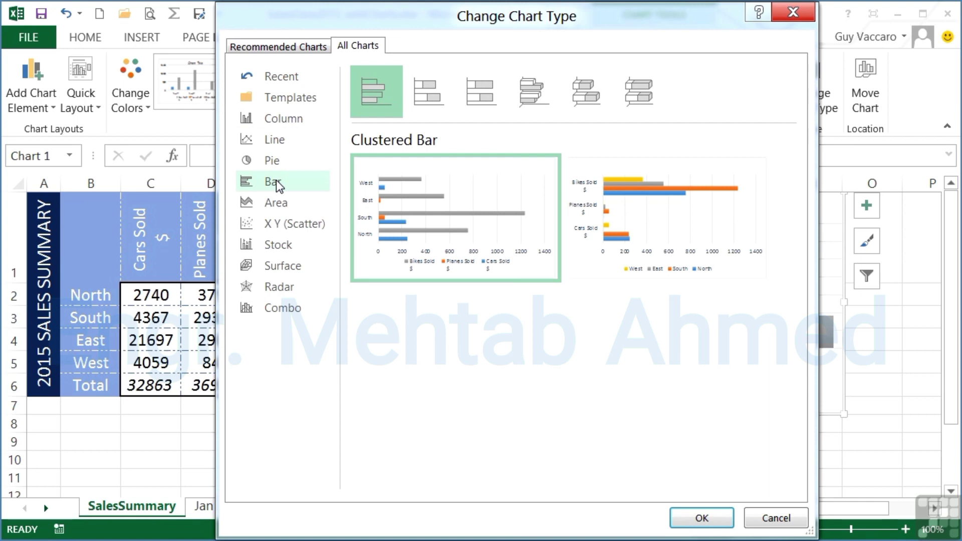
left_click(449, 106)
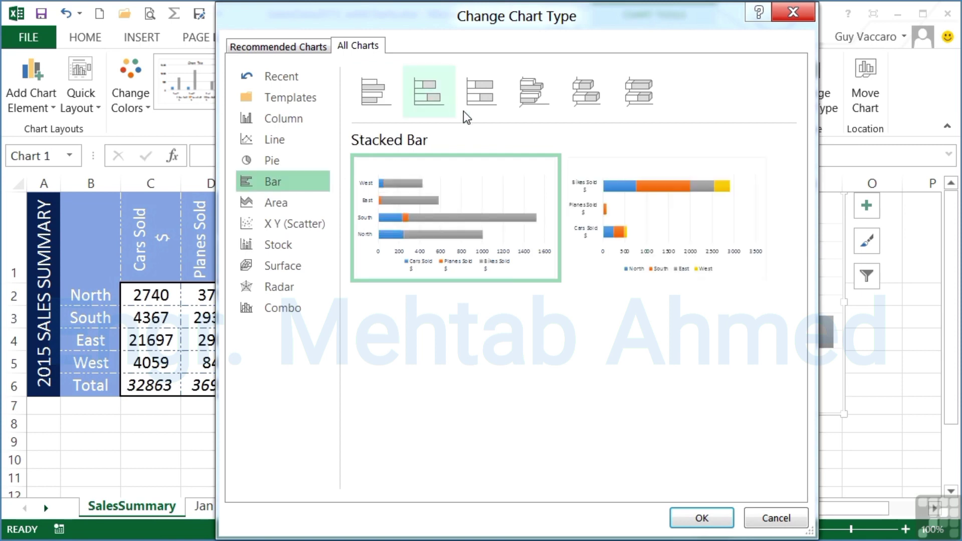
left_click(496, 103)
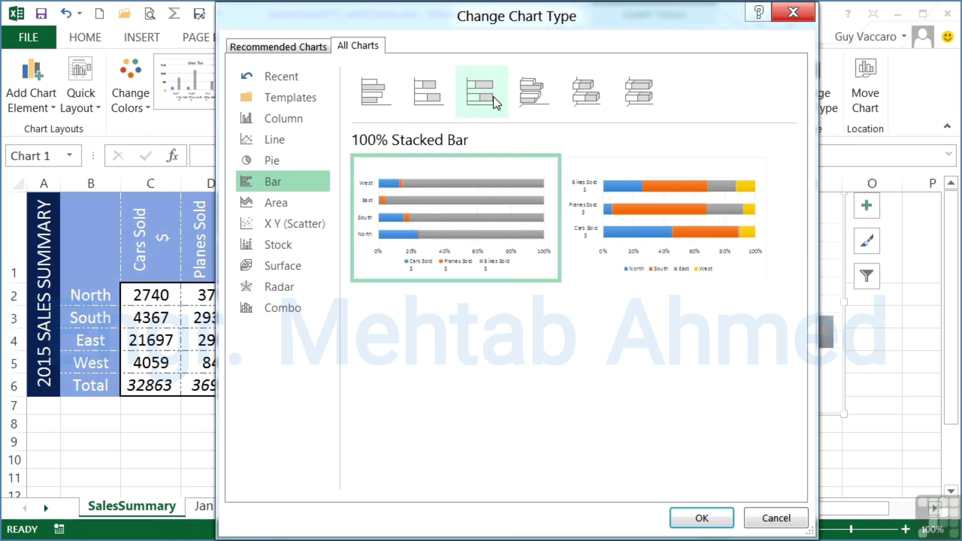
left_click(294, 202)
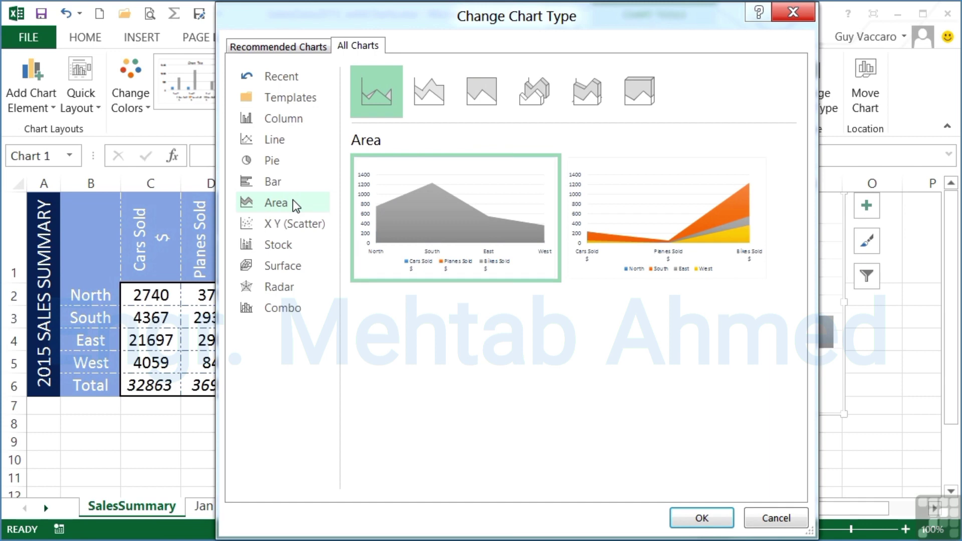
left_click(447, 94)
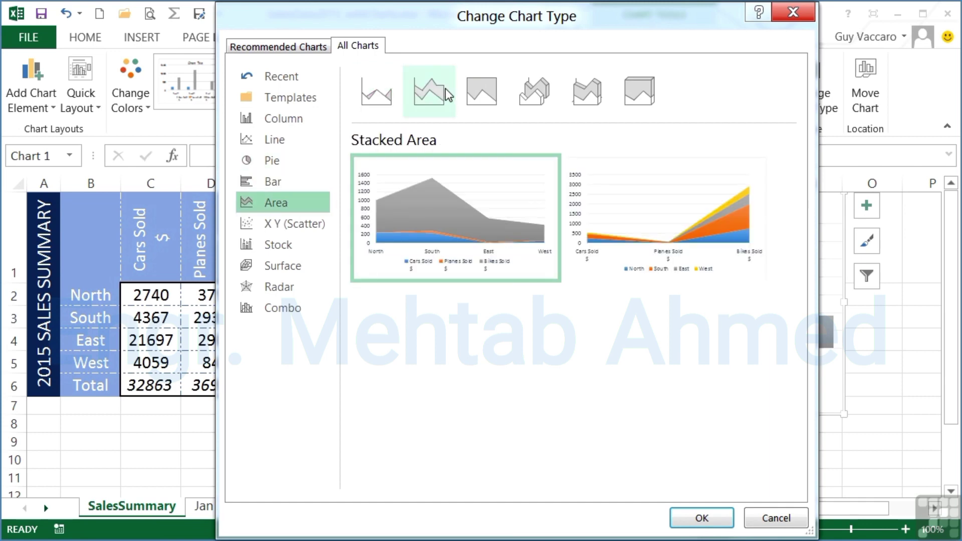
left_click(474, 93)
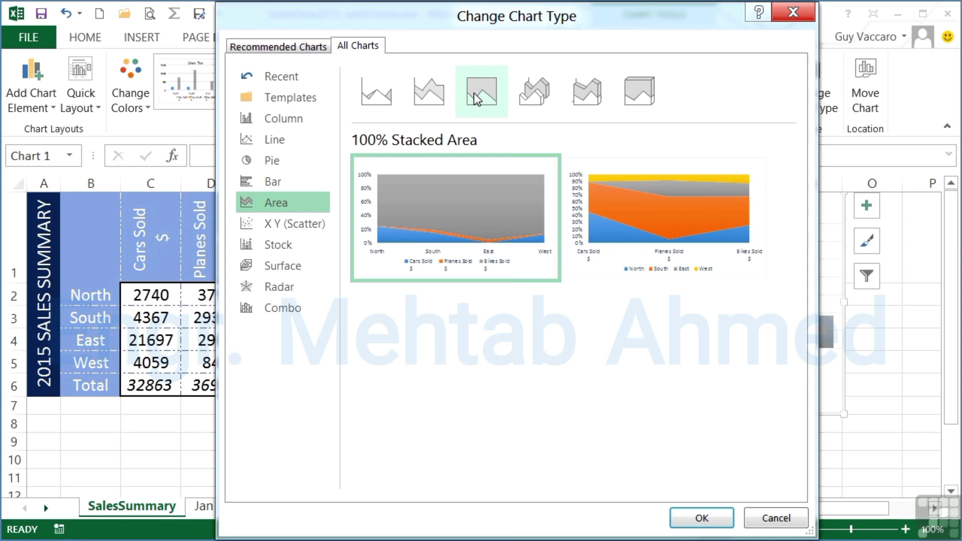
- Preview the Scatter, Stock and Surface chart types, including Contour and Wireframe Contour, and return to 3-D Surface
left_click(265, 224)
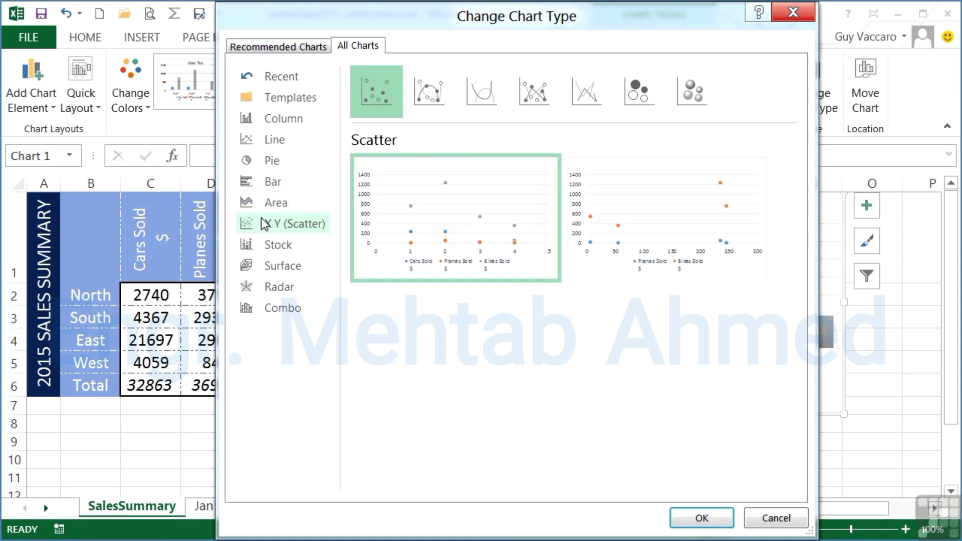
left_click(282, 245)
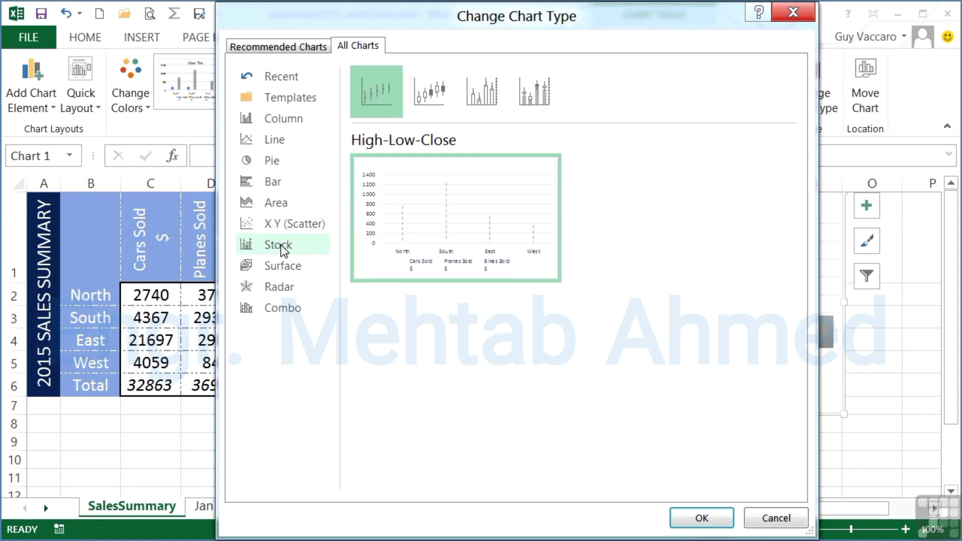
left_click(300, 268)
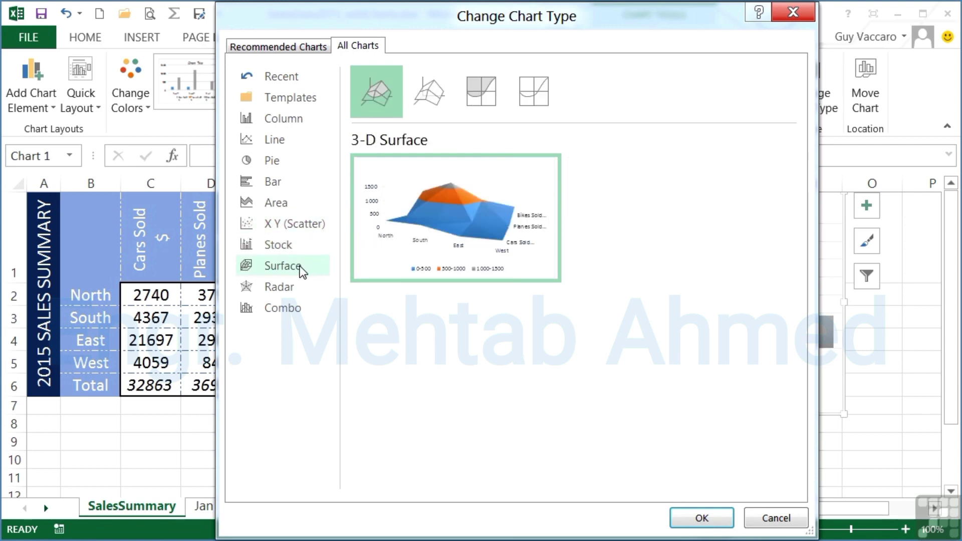
left_click(438, 83)
left_click(482, 92)
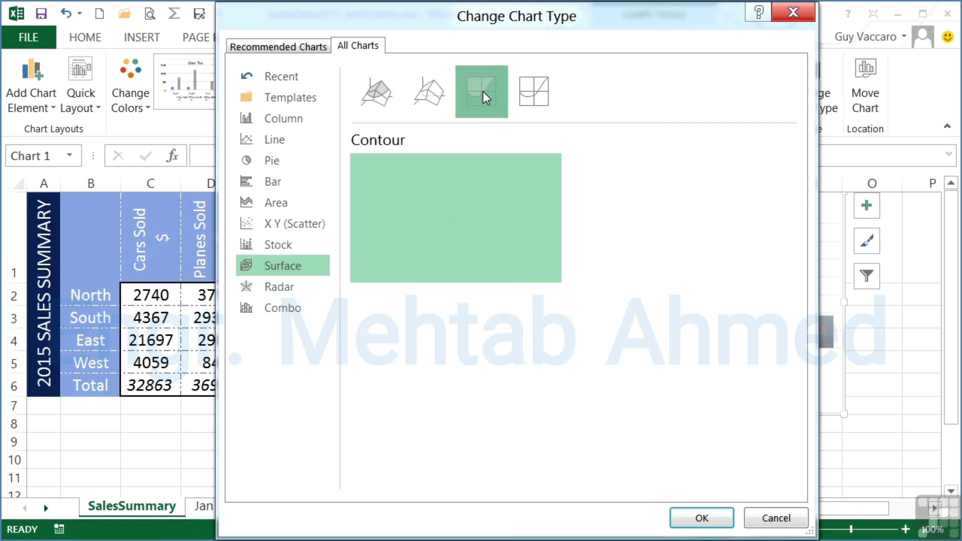
left_click(519, 91)
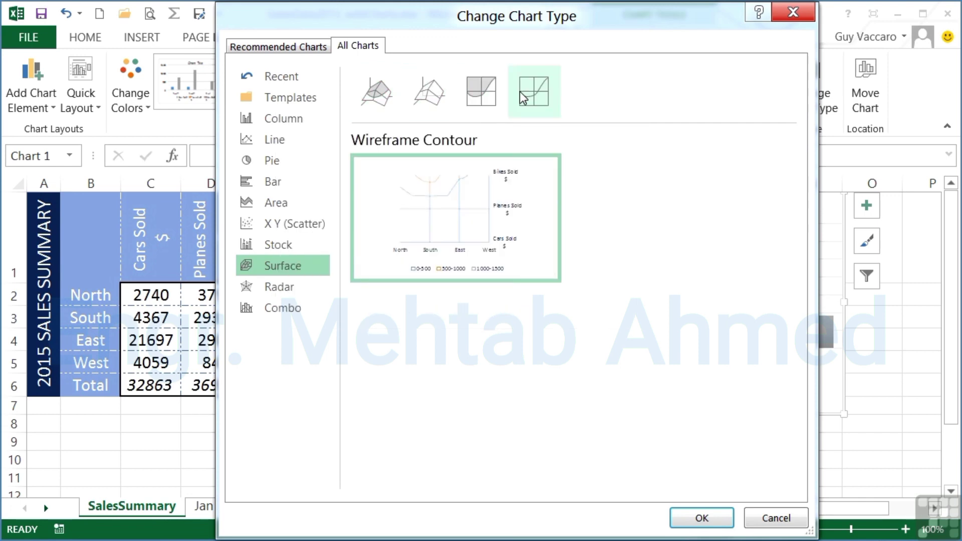
left_click(375, 100)
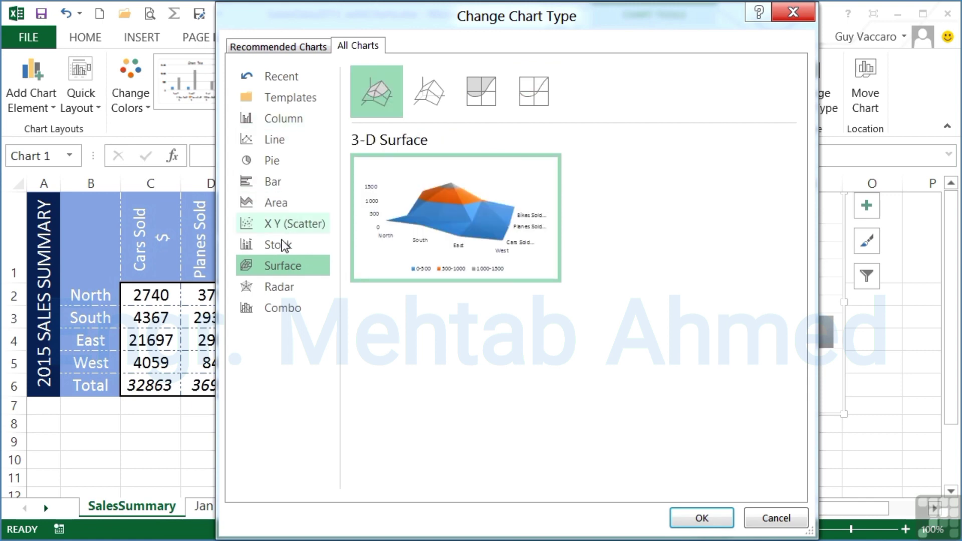
- Preview the Radar subtypes, including Radar with Markers and Filled Radar, and return to the plain Radar
left_click(275, 288)
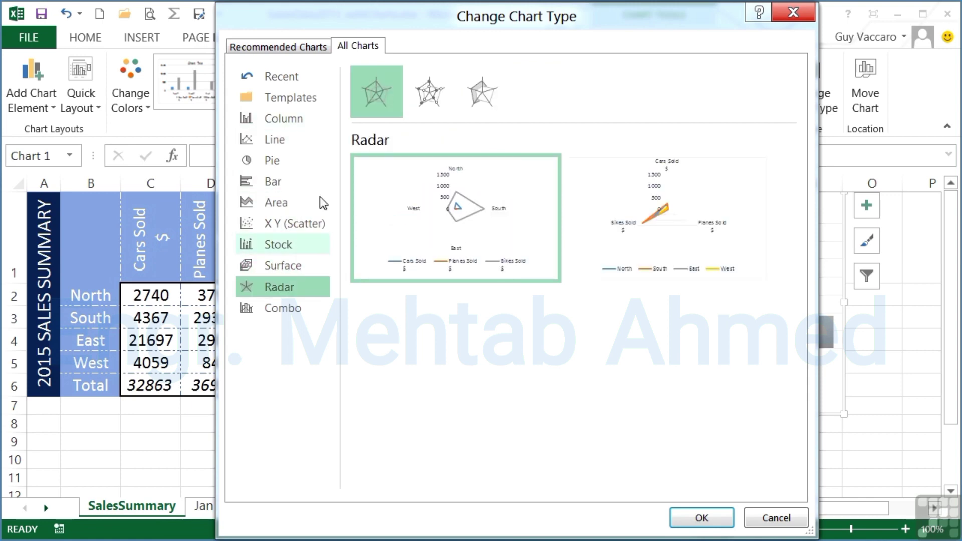
left_click(421, 96)
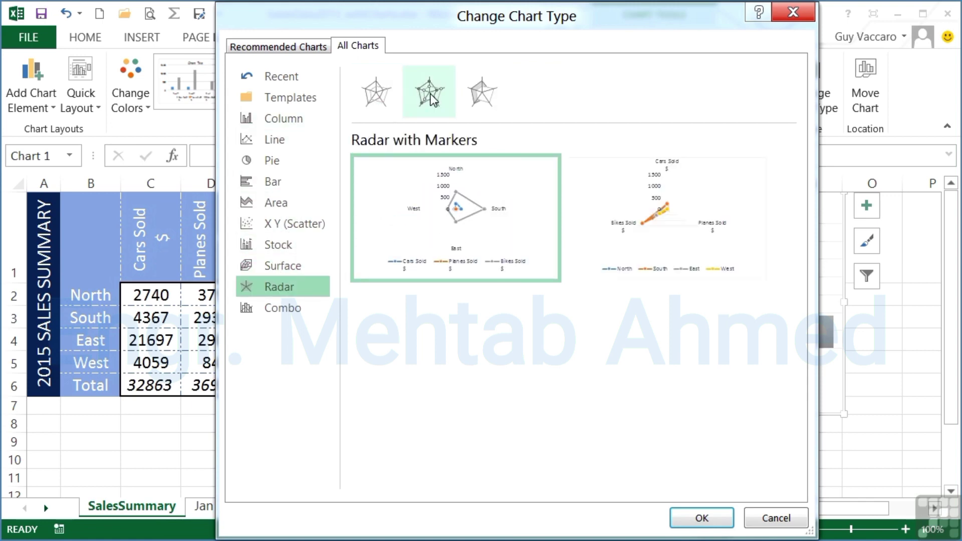
left_click(467, 90)
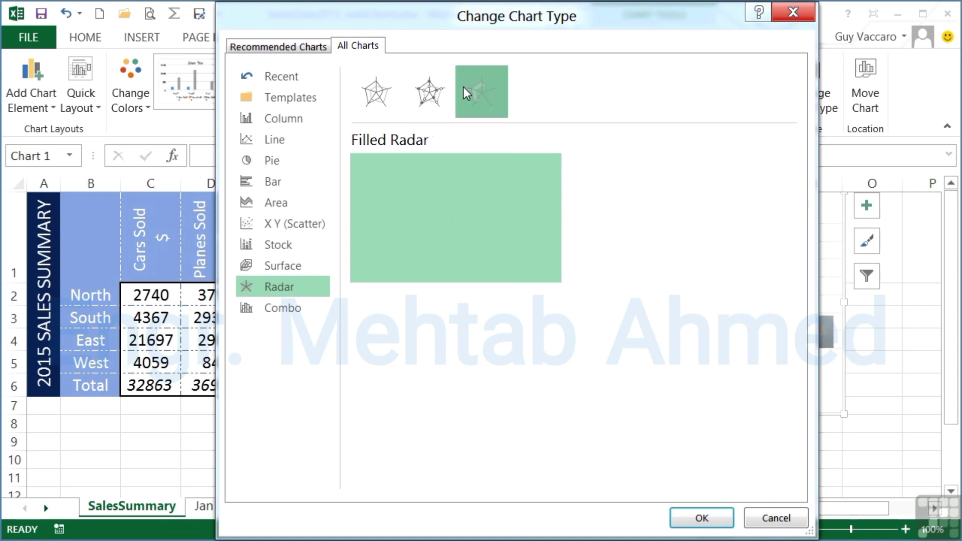
left_click(386, 99)
- Try a custom Combo chart with the Cars Sold series as Clustered Bar and the Bikes Sold series as Stacked Area
left_click(282, 308)
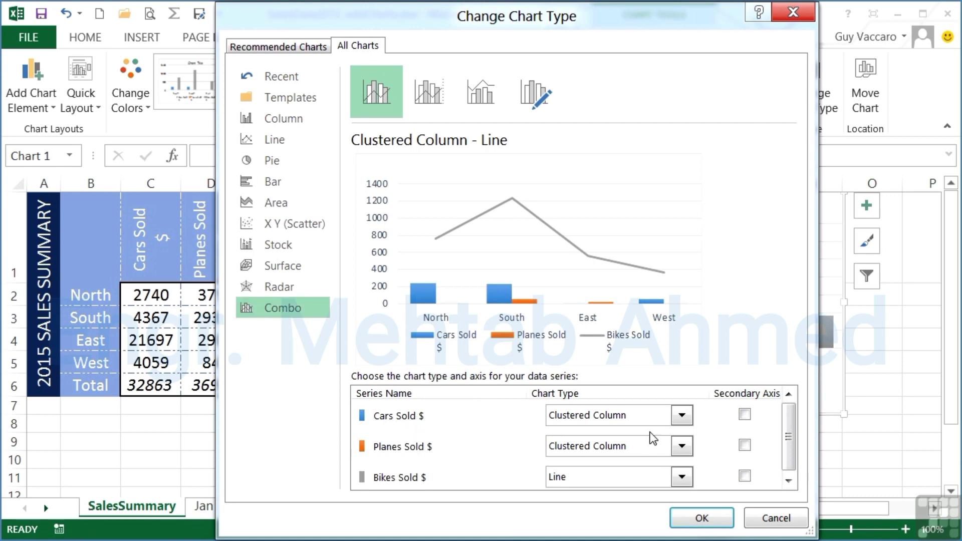
left_click(680, 417)
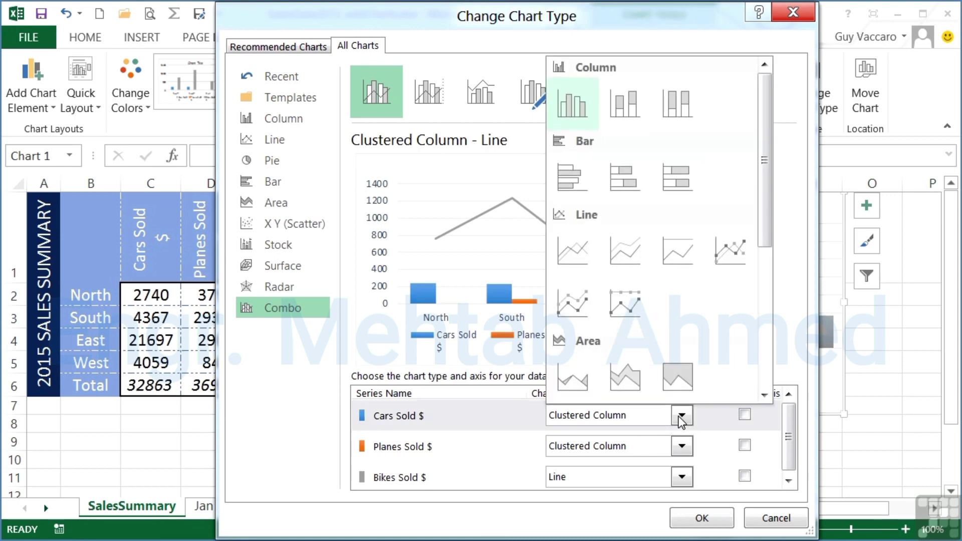
left_click(577, 188)
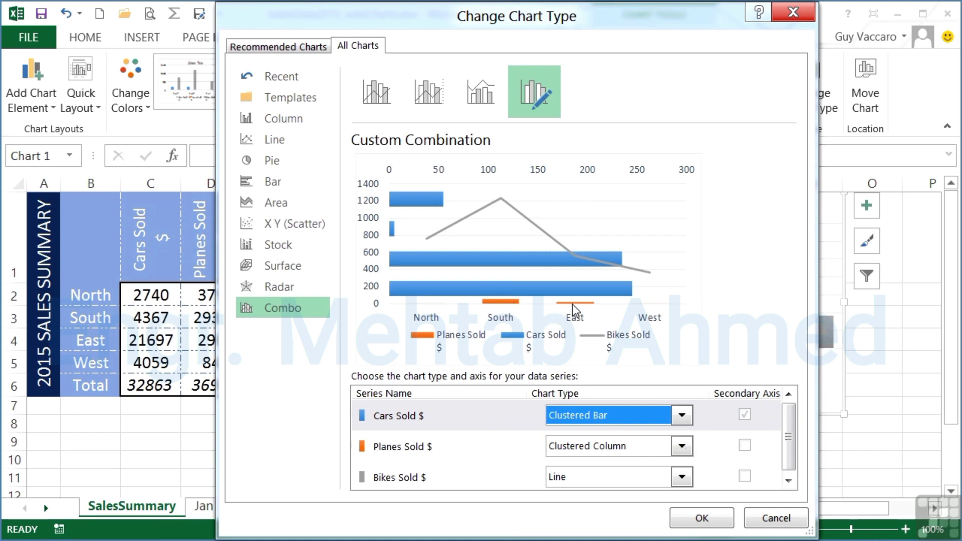
left_click(483, 473)
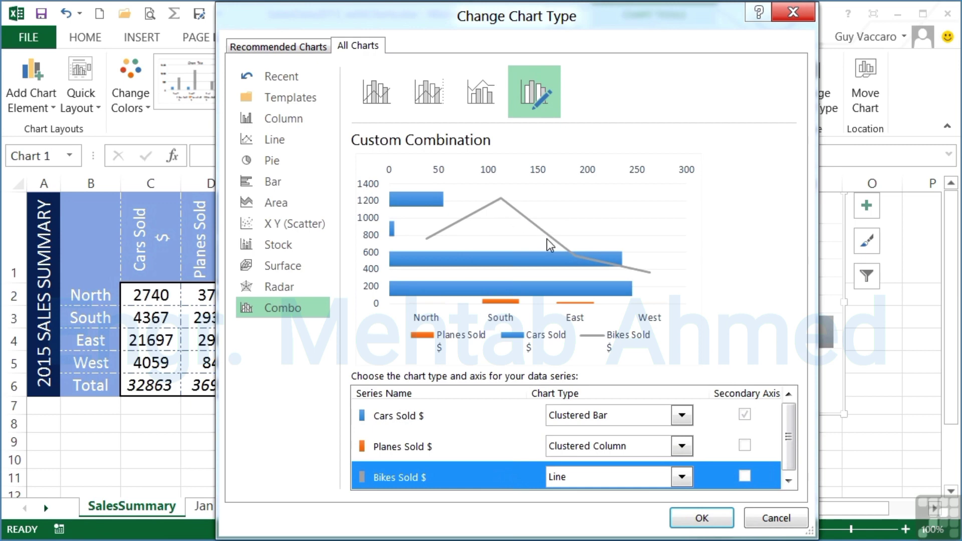
left_click(681, 476)
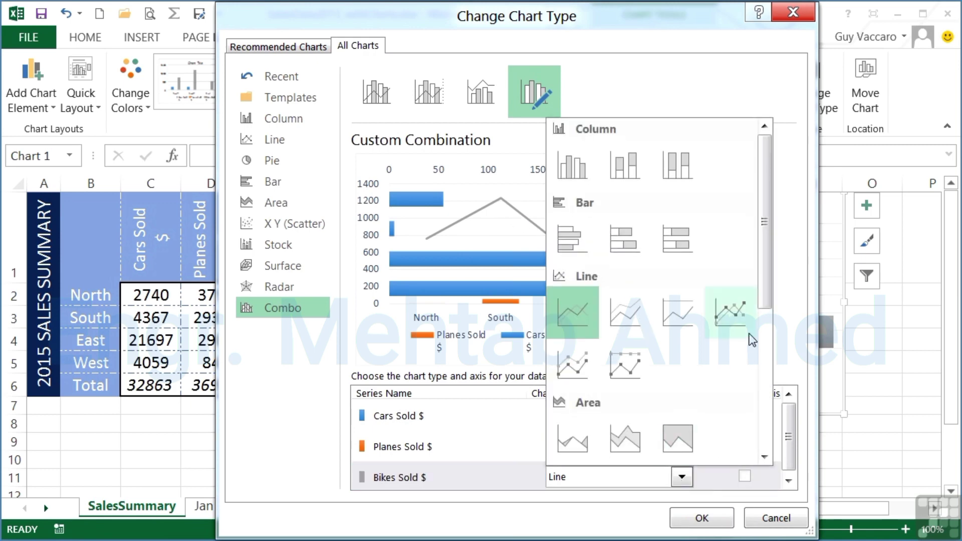
scroll(731, 311, "down", 2)
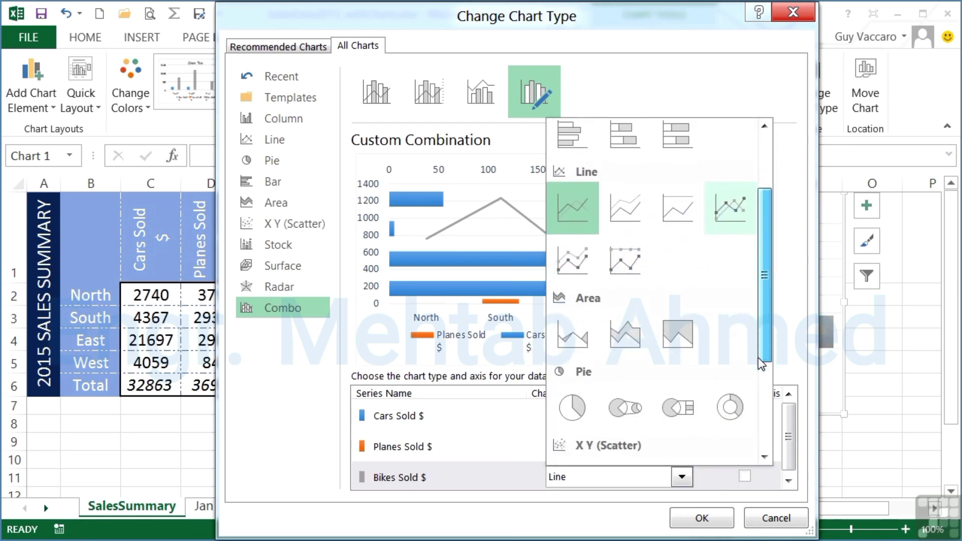
left_click(644, 341)
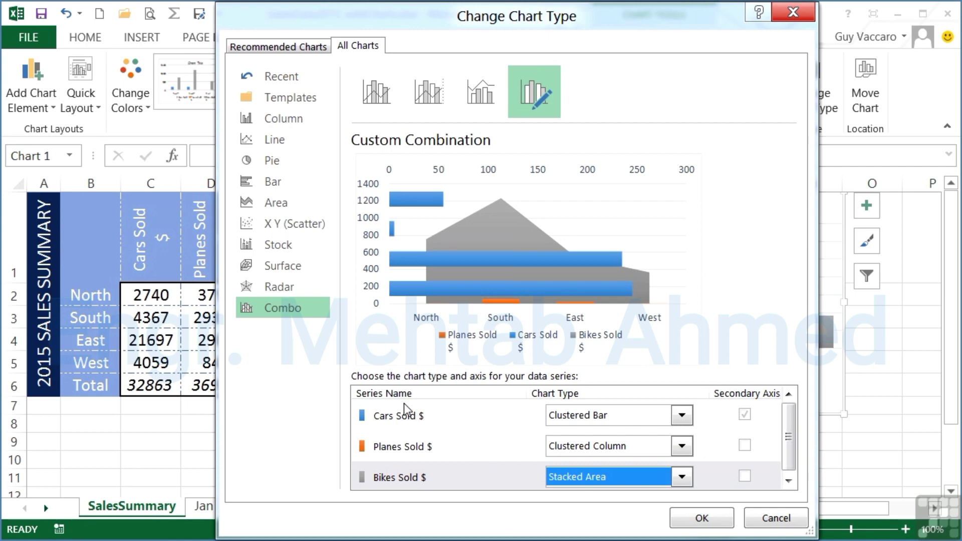
- Change the sales summary chart to the 3-D Stacked Bar version with one bar per product, stacked by region
left_click(285, 185)
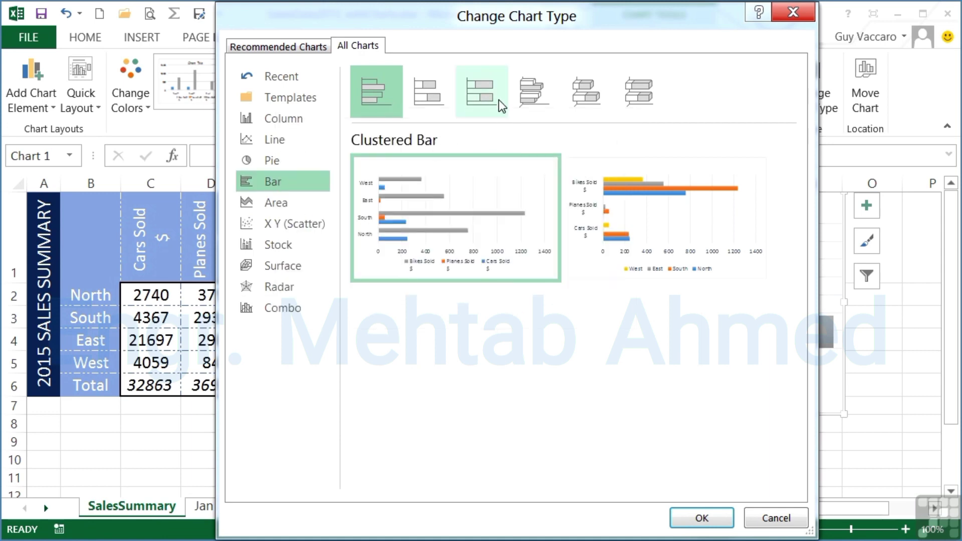
left_click(540, 93)
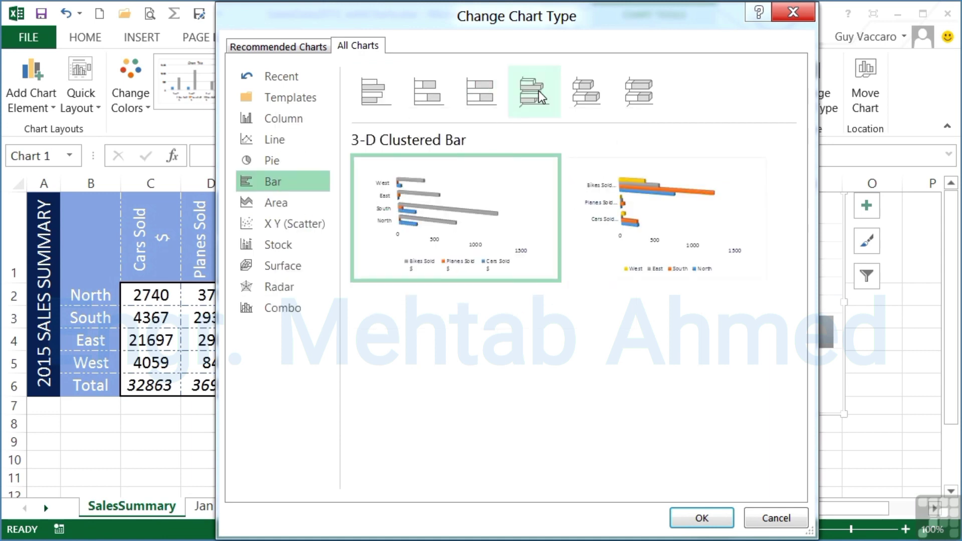
left_click(586, 96)
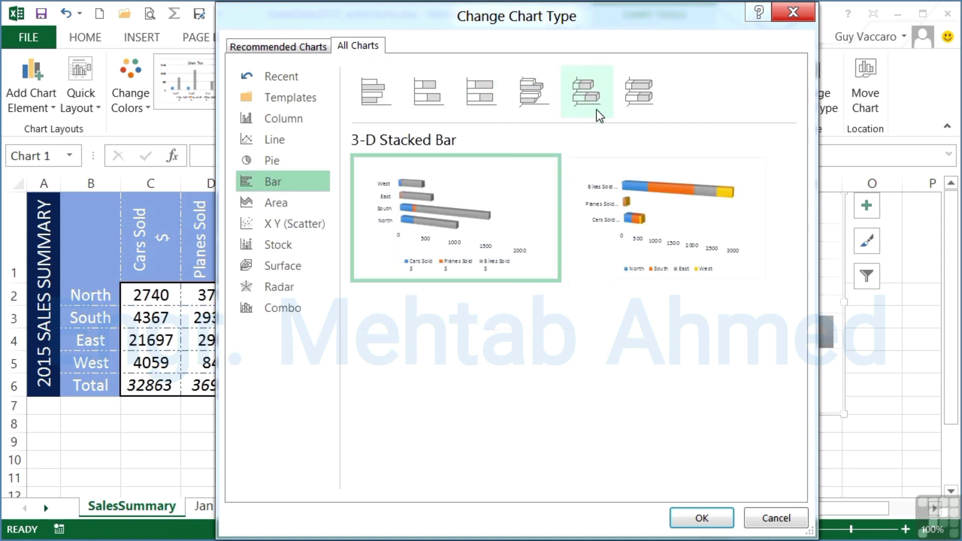
mouse_move(659, 235)
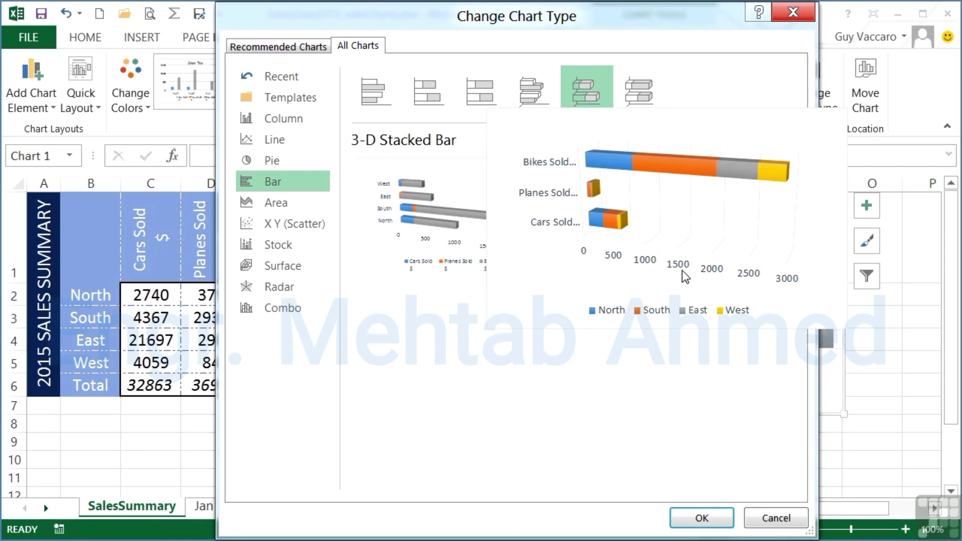
left_click(706, 516)
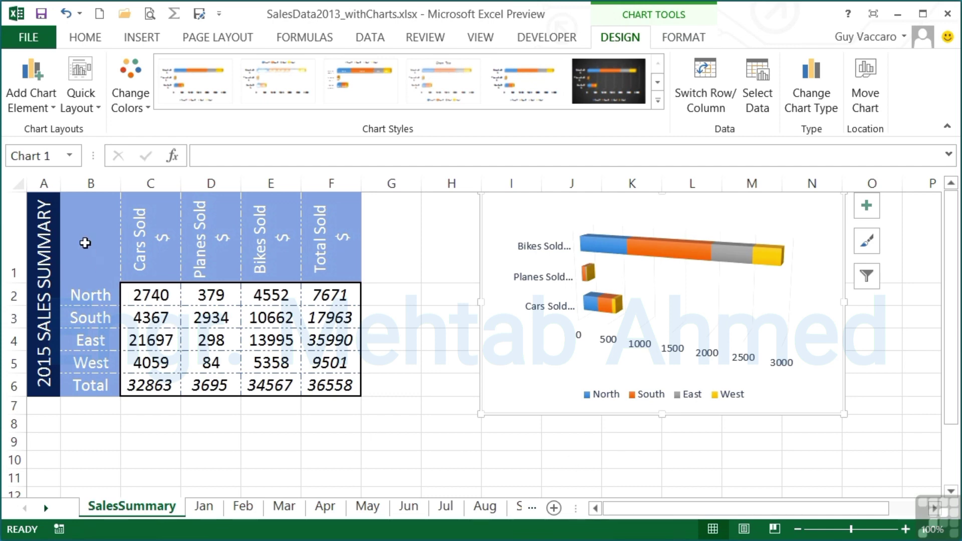
- Create a chart on its own sheet from cells B1:E5 and change it to the Area version with products along the category axis
left_click_drag(85, 243, 265, 362)
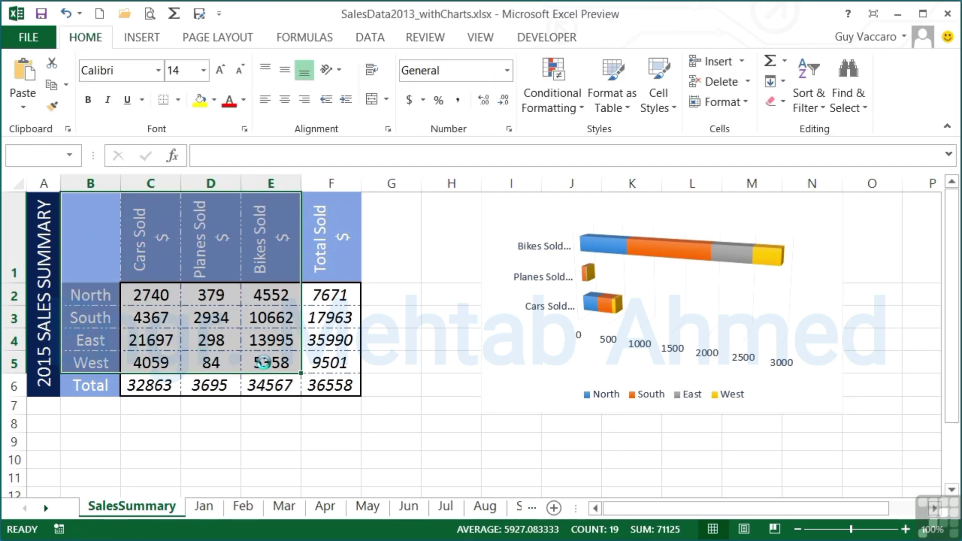
key("F11")
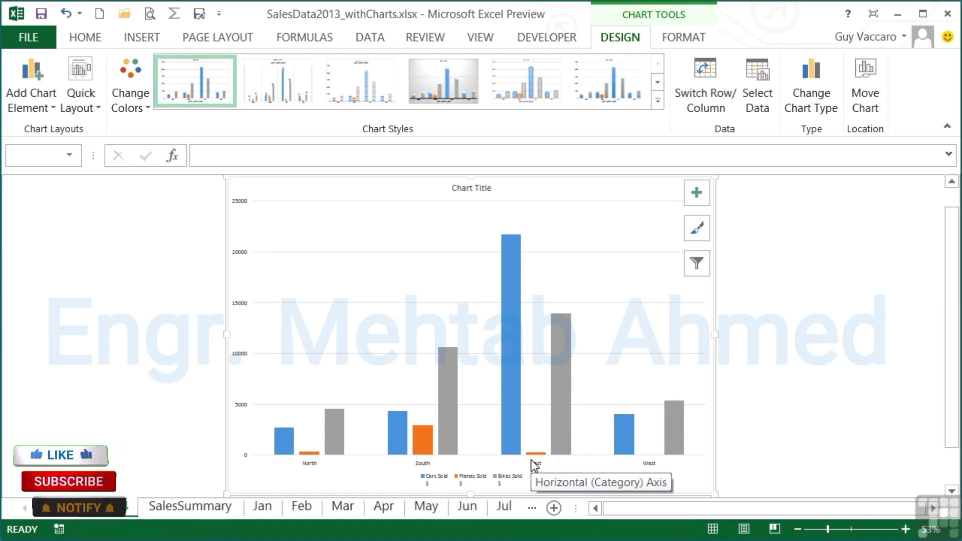
left_click(811, 93)
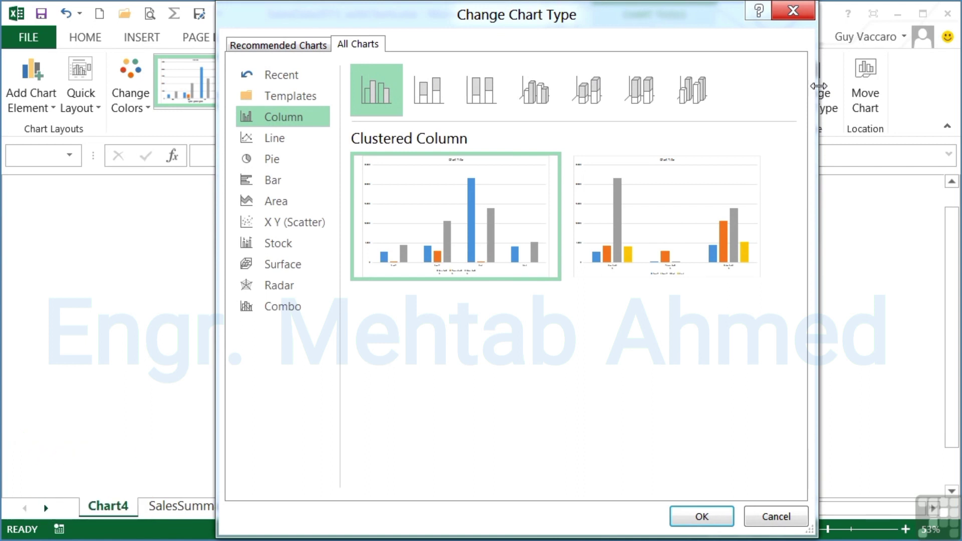
left_click(318, 204)
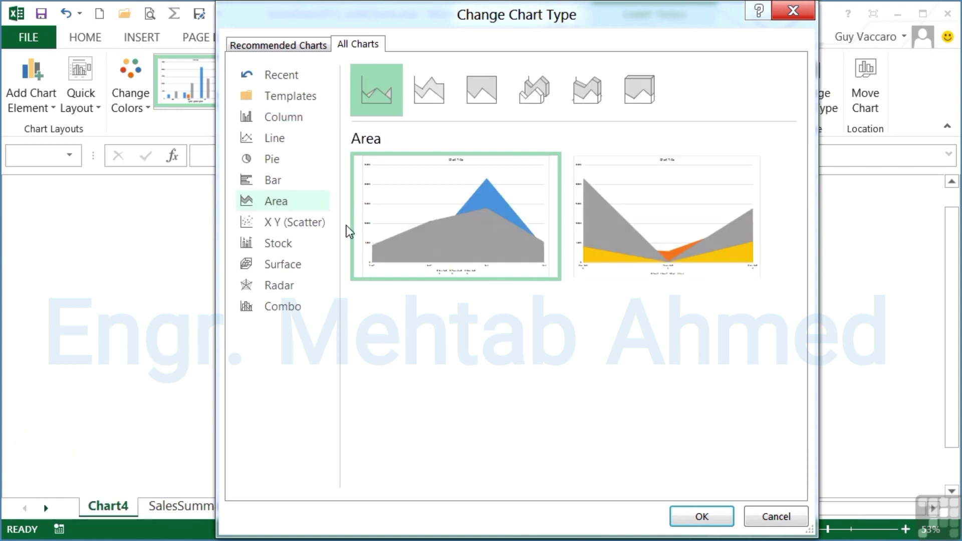
mouse_move(693, 224)
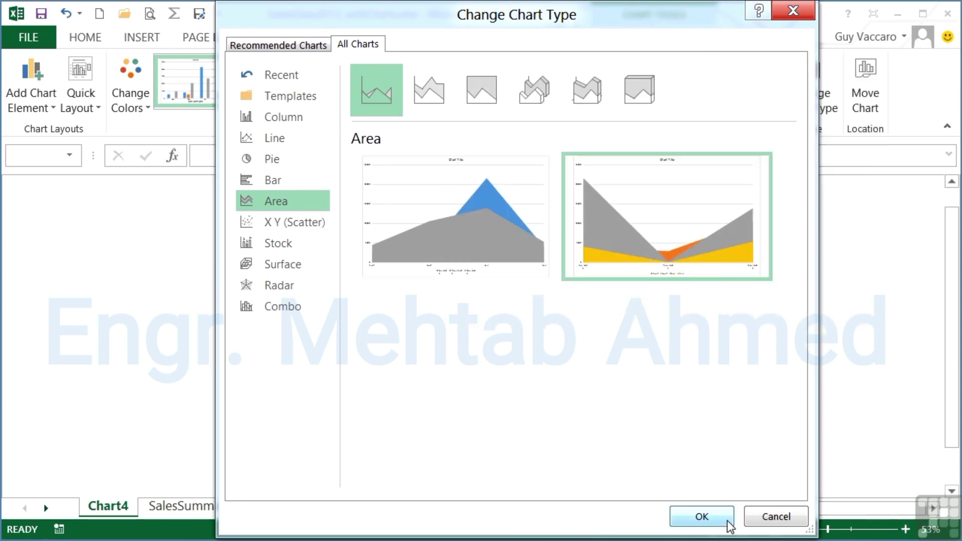
left_click(728, 517)
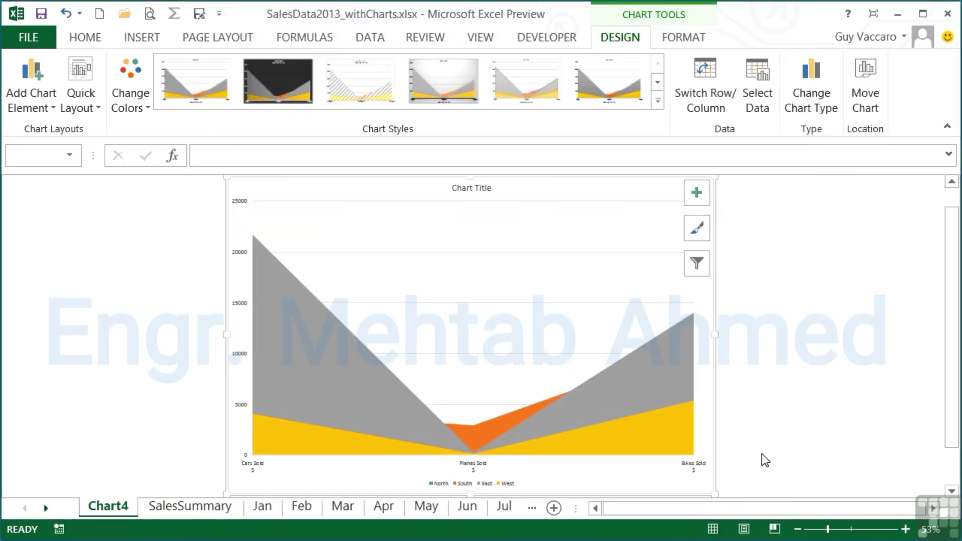